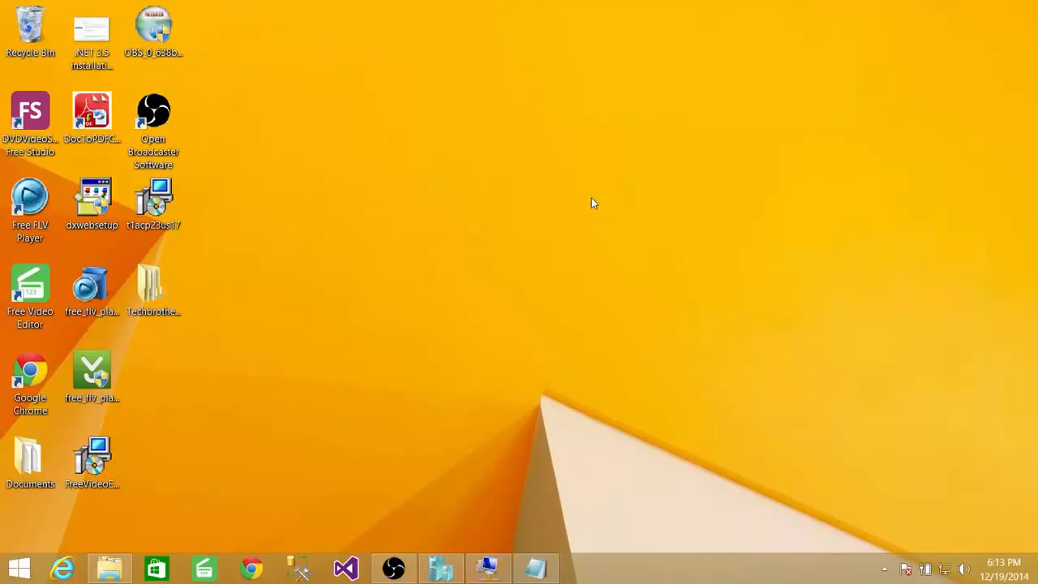
Check the virtual machine in Hyper-V Manager and review the Active Directory Domain Services installation checklist in Notepad.
left_click(442, 569)
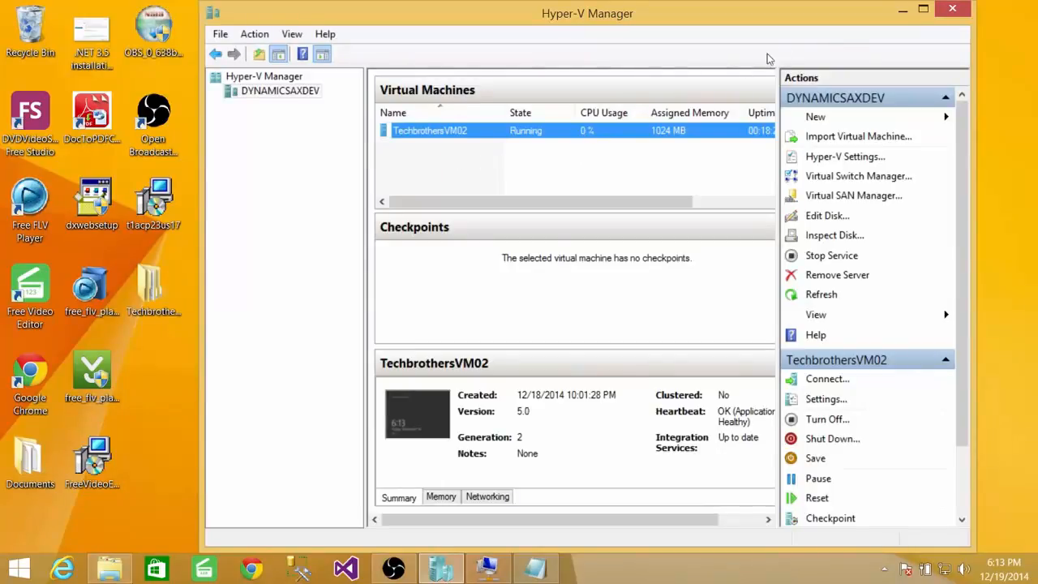
left_click(906, 15)
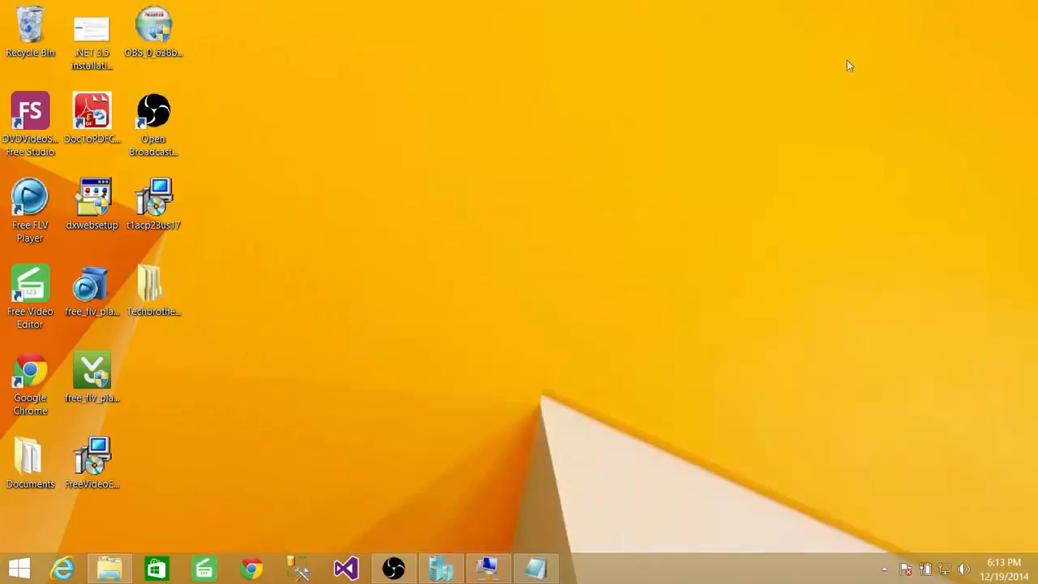
left_click(537, 569)
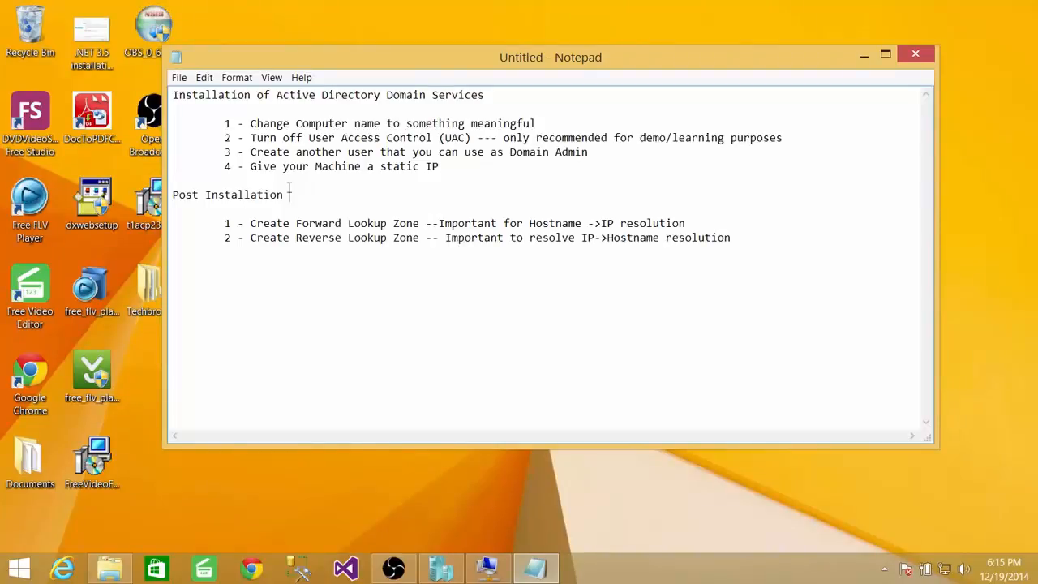
left_click(446, 167)
left_click(603, 154)
left_click_drag(250, 167, 445, 170)
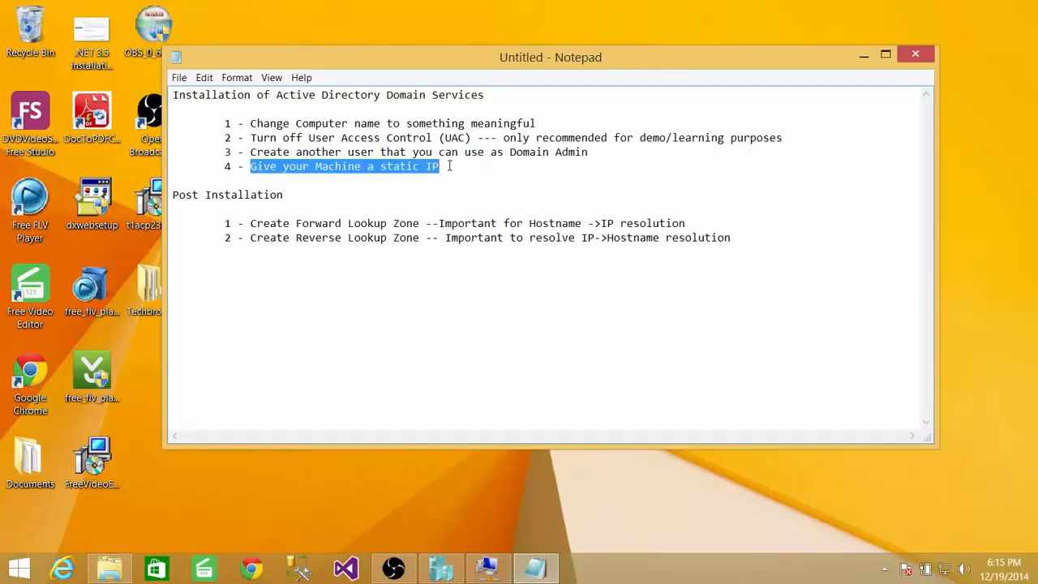
left_click(449, 166)
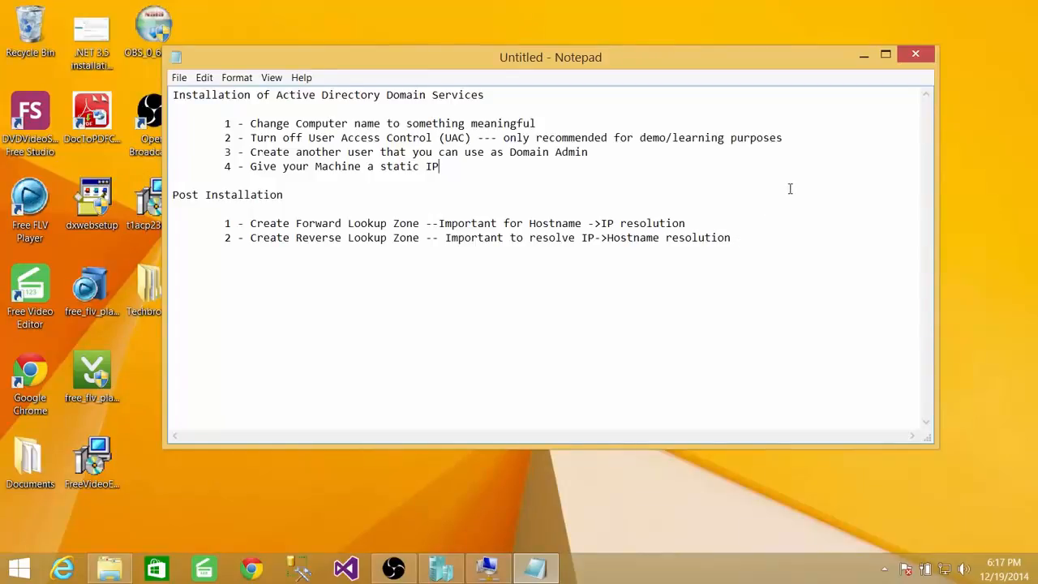
Switch to the TechbrothersVM02 virtual machine connection and sign in as Administrator with the account password.
left_click(864, 54)
left_click(486, 568)
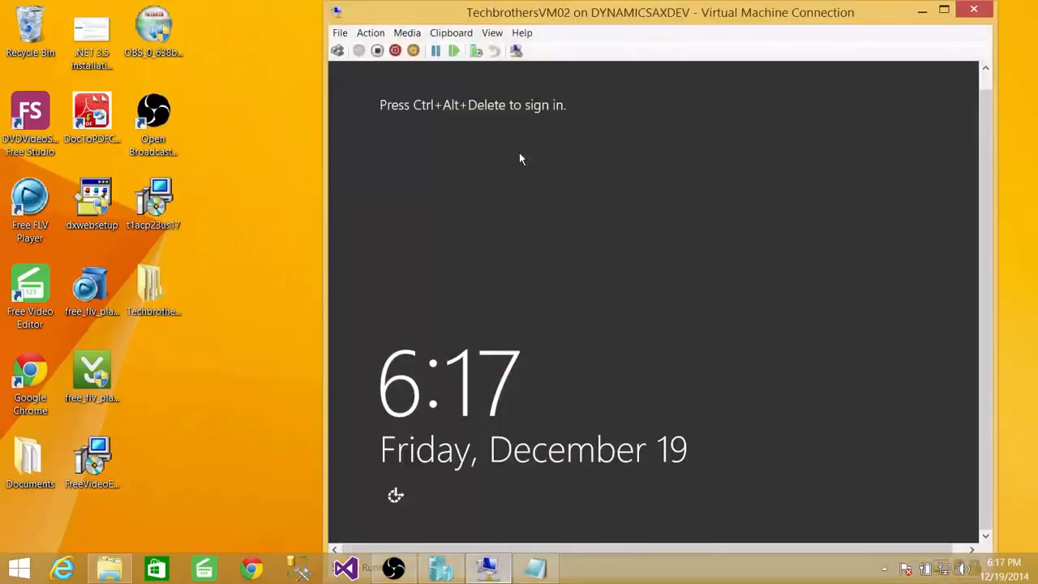
left_click(338, 50)
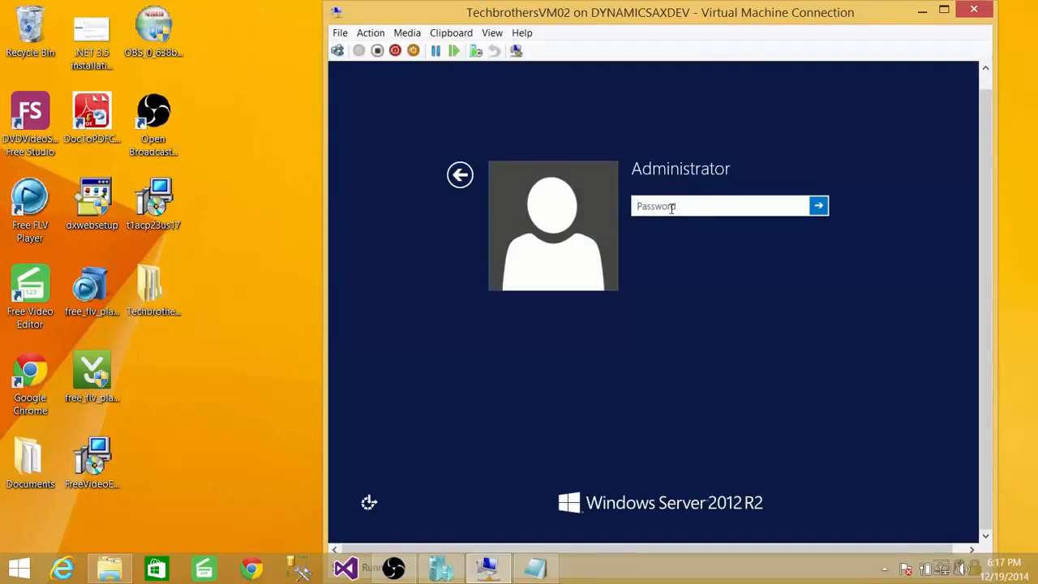
type("••••••••")
key("Return")
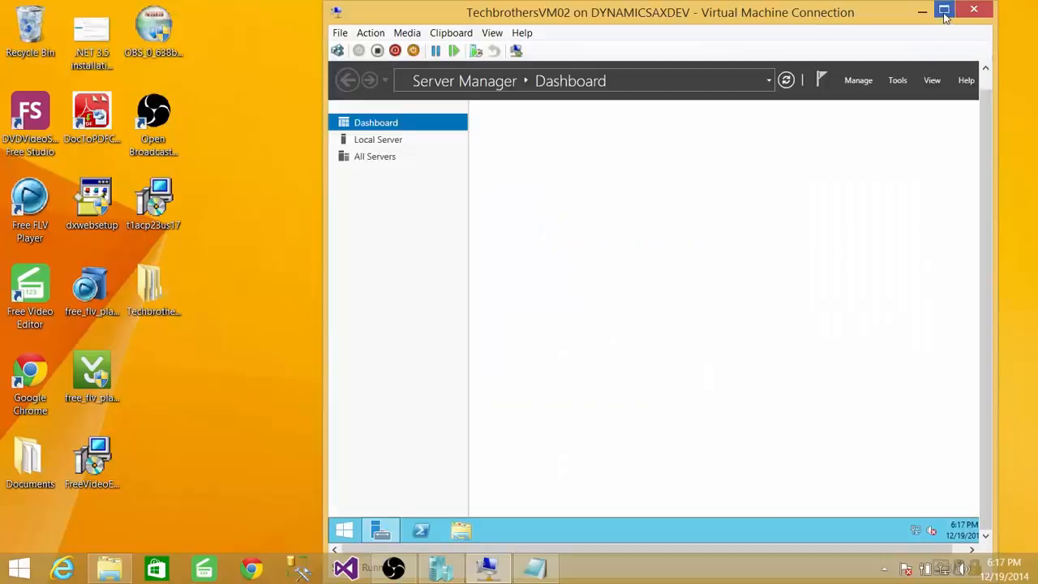
Bring back the Notepad checklist, narrow its window and place it beside the virtual machine window.
left_click(534, 568)
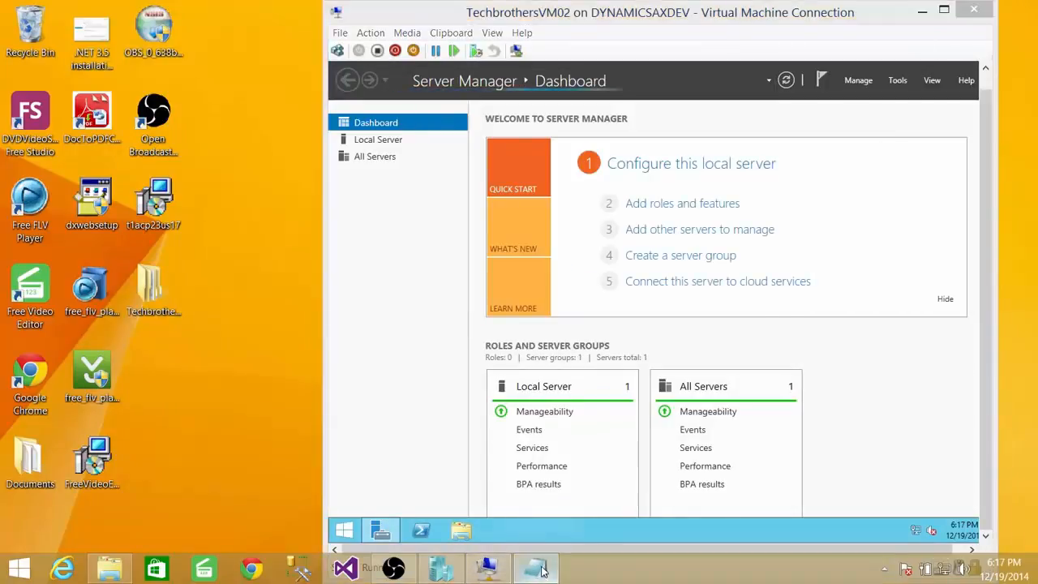
left_click_drag(935, 122, 456, 123)
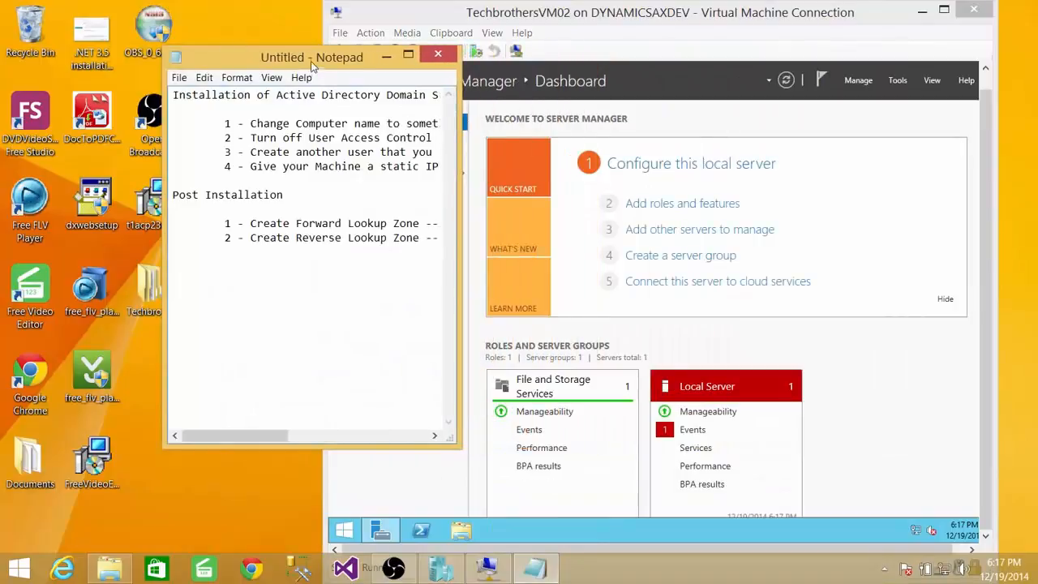
left_click_drag(311, 56, 160, 52)
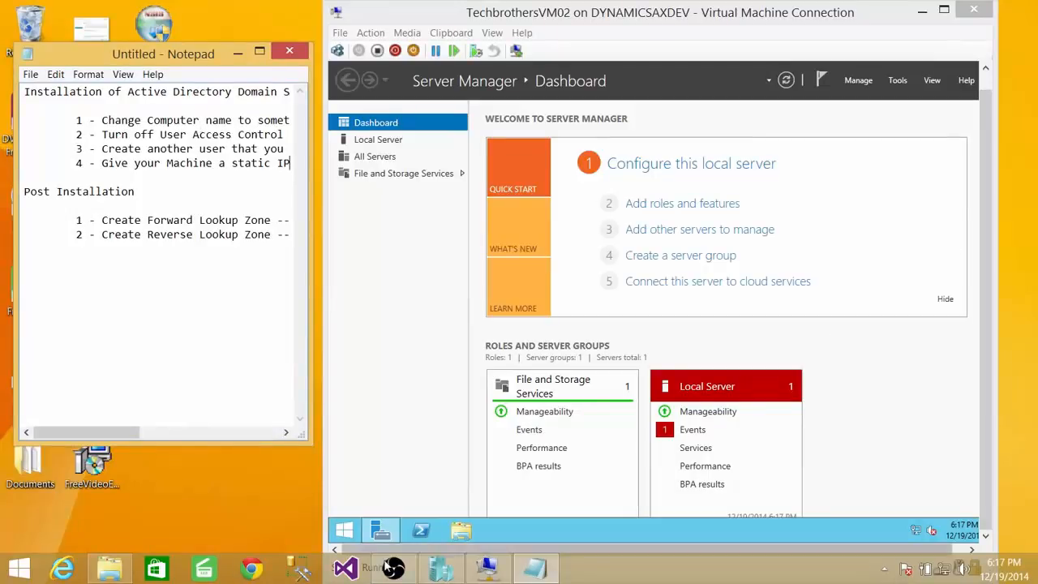
Open the server's system properties from This PC and enter TechbrotherDC as the computer description.
left_click(344, 532)
right_click(463, 284)
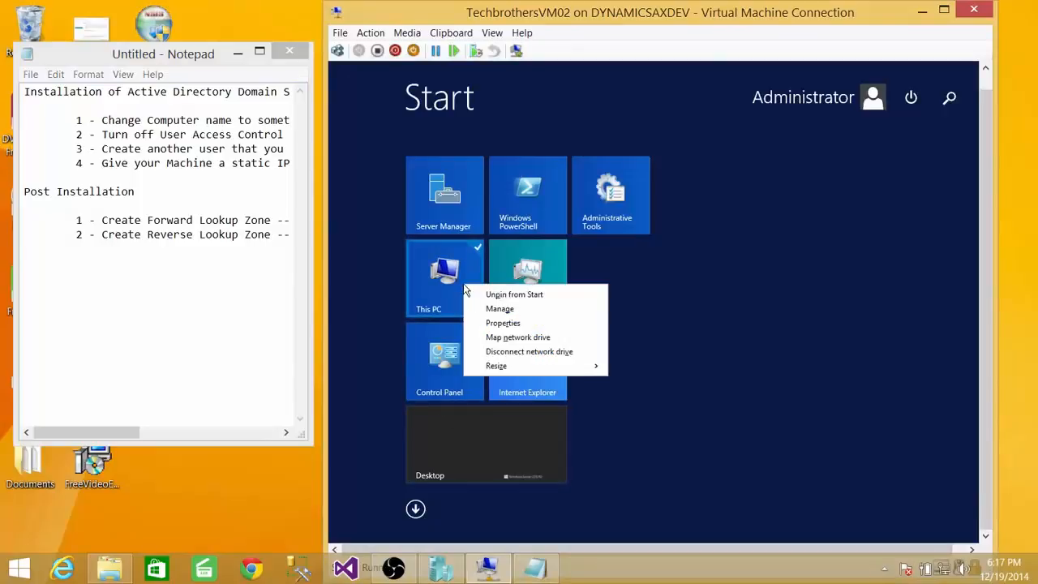
left_click(504, 323)
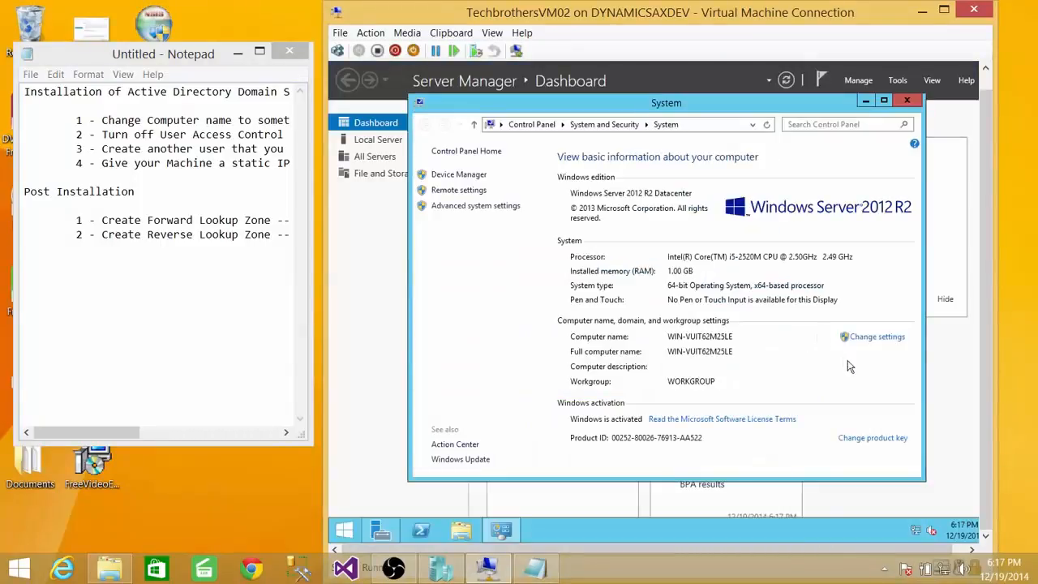
left_click(887, 340)
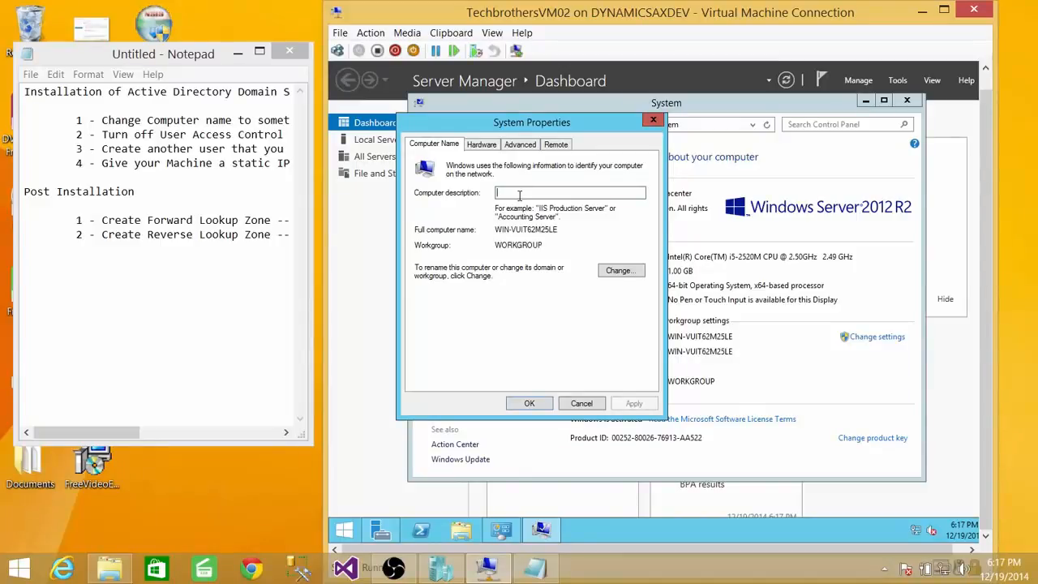
type("T")
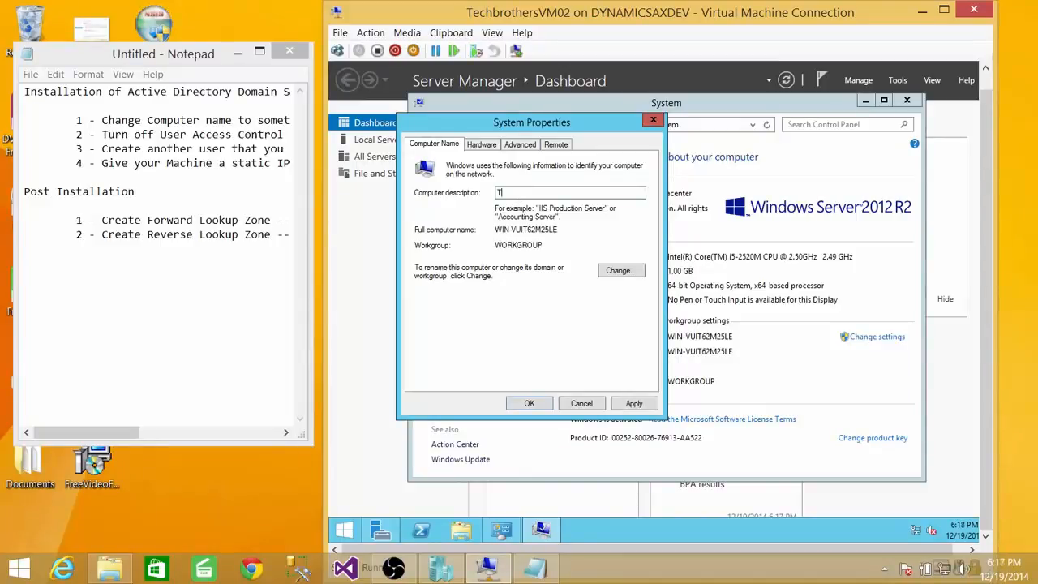
type("ech")
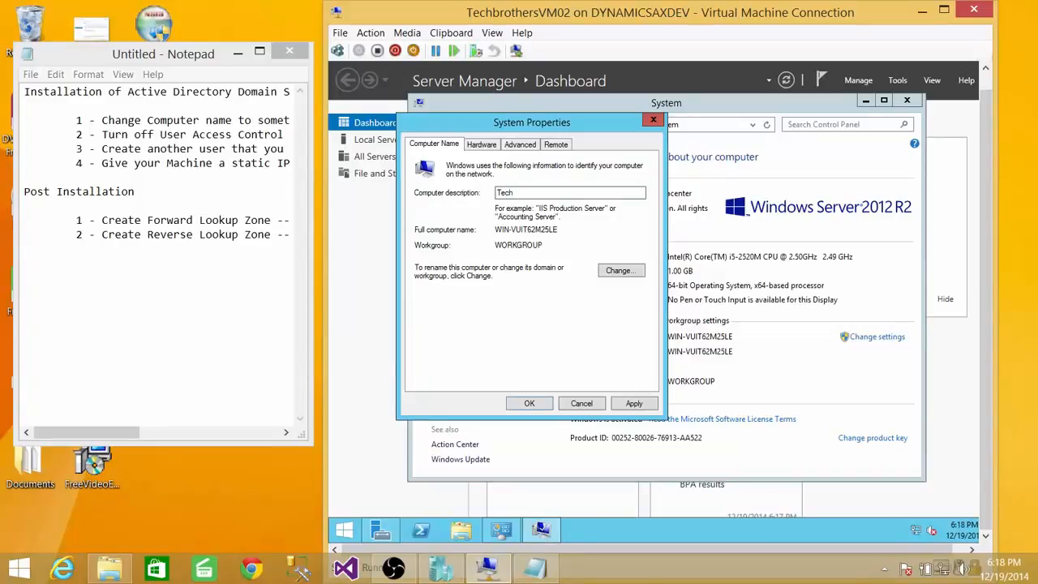
type("brotherDC")
Rename the computer to TechbrothersDC, keeping it in its workgroup, and restart the server to apply the change.
left_click(622, 273)
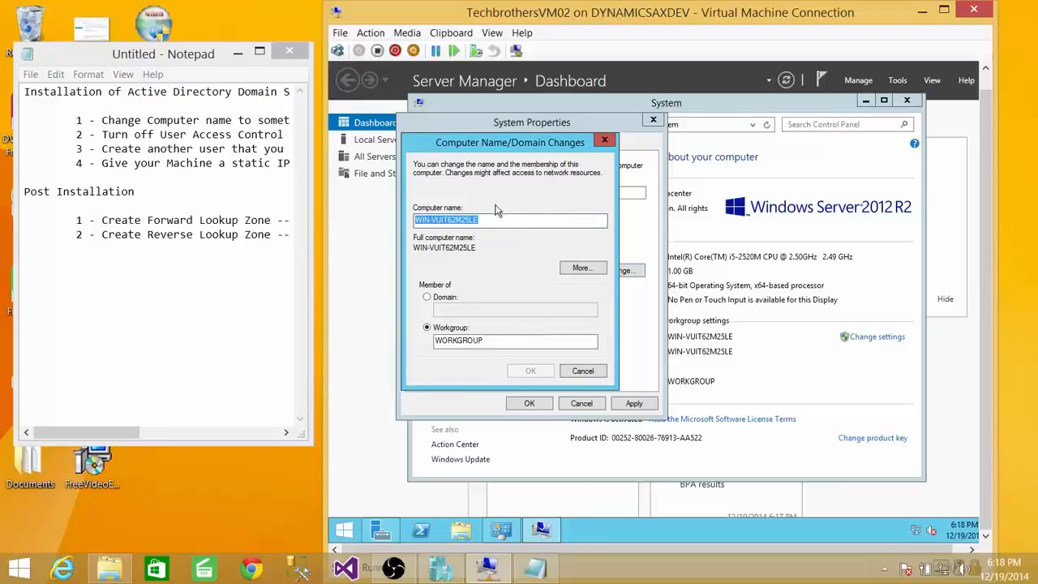
type("Tec")
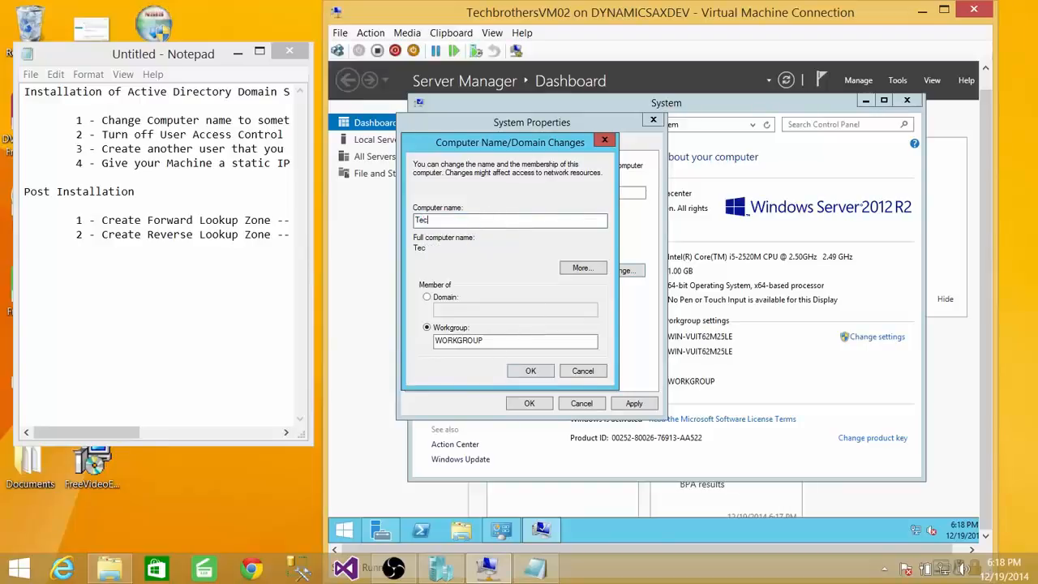
type("hbrothersDC")
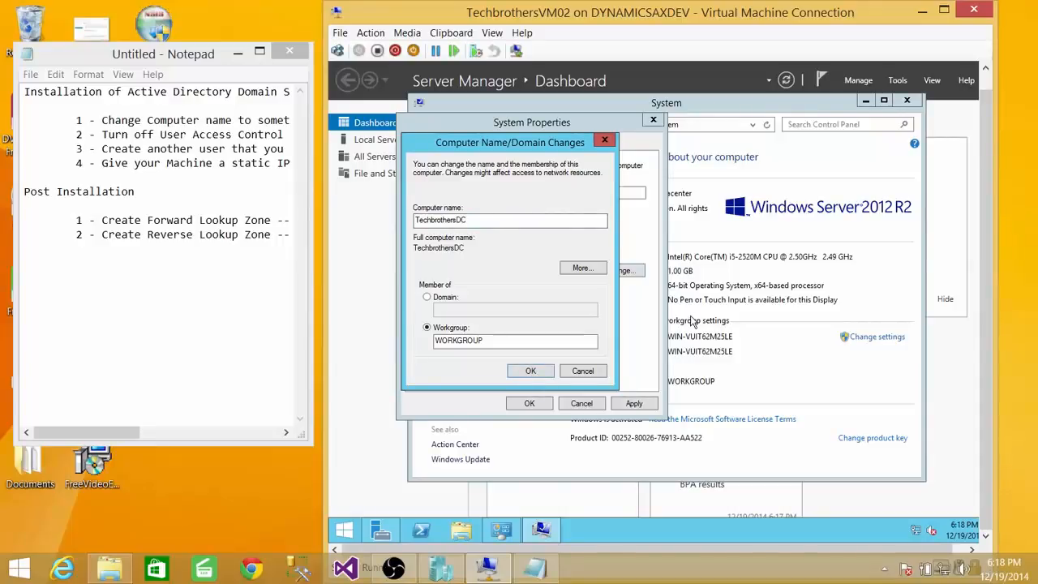
key("Return")
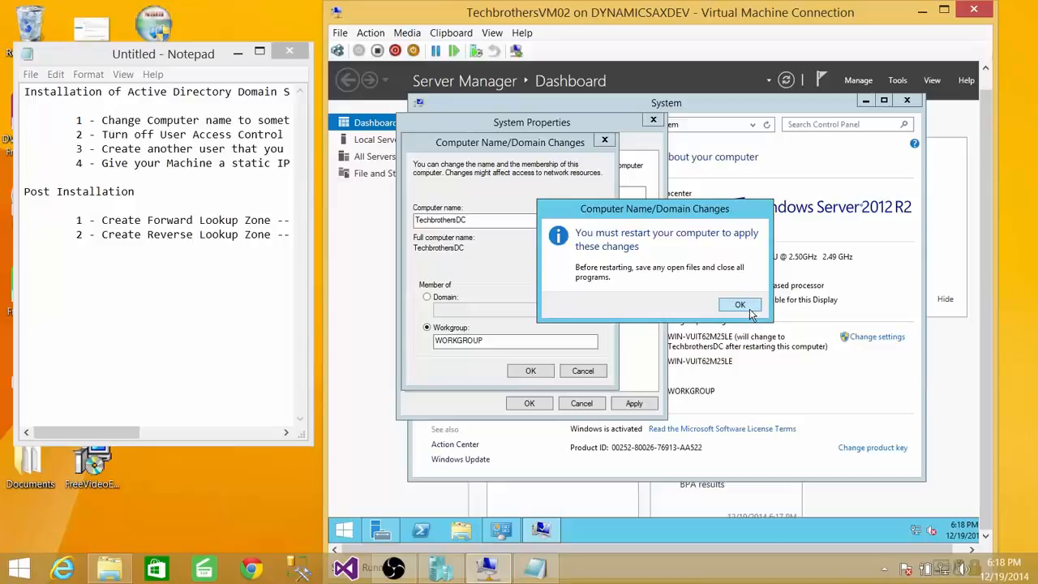
left_click(741, 306)
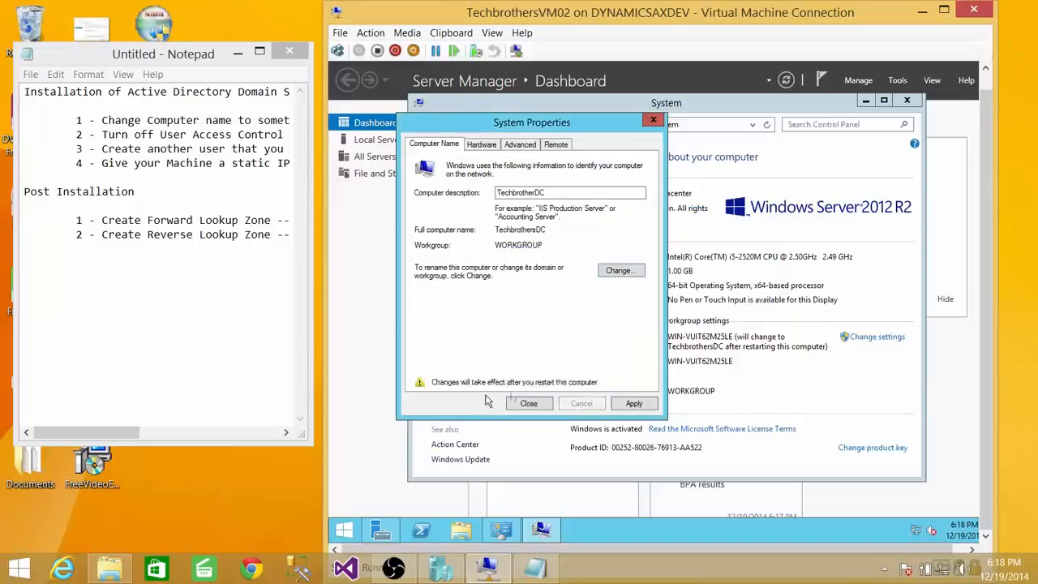
left_click(529, 403)
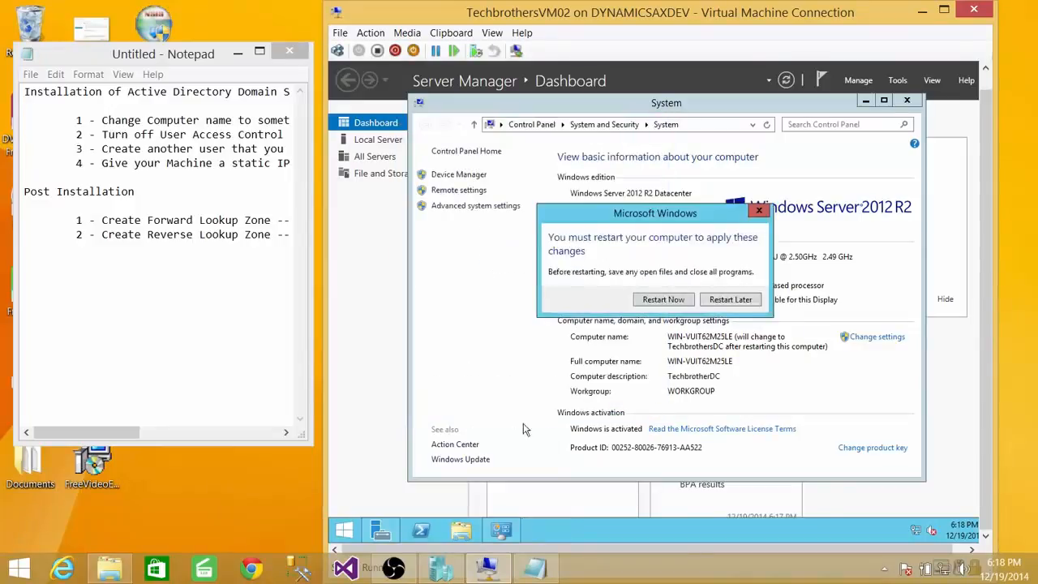
left_click(669, 302)
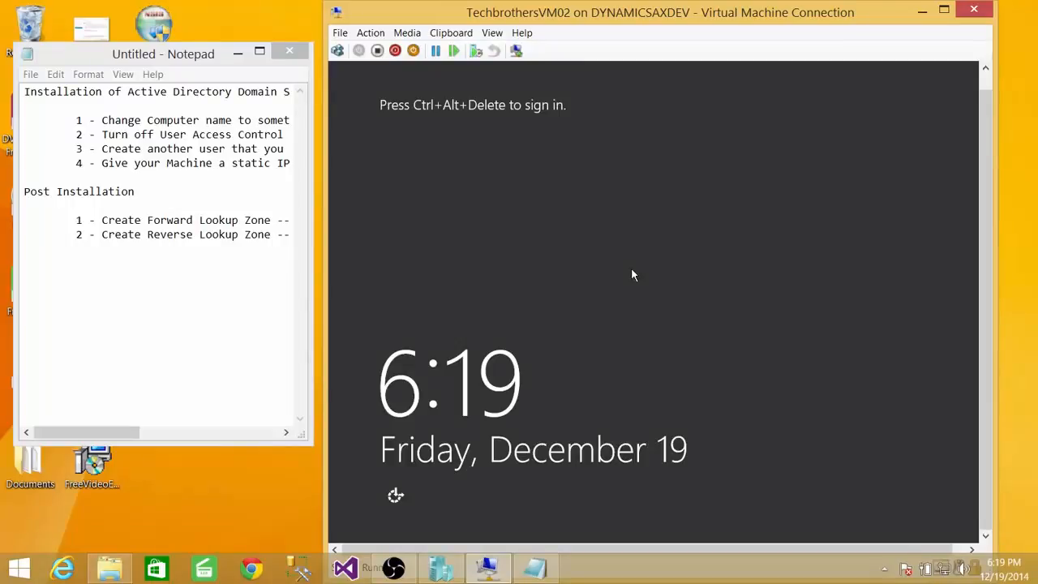
Sign back in to the restarted virtual machine as Administrator with the account password.
left_click(337, 50)
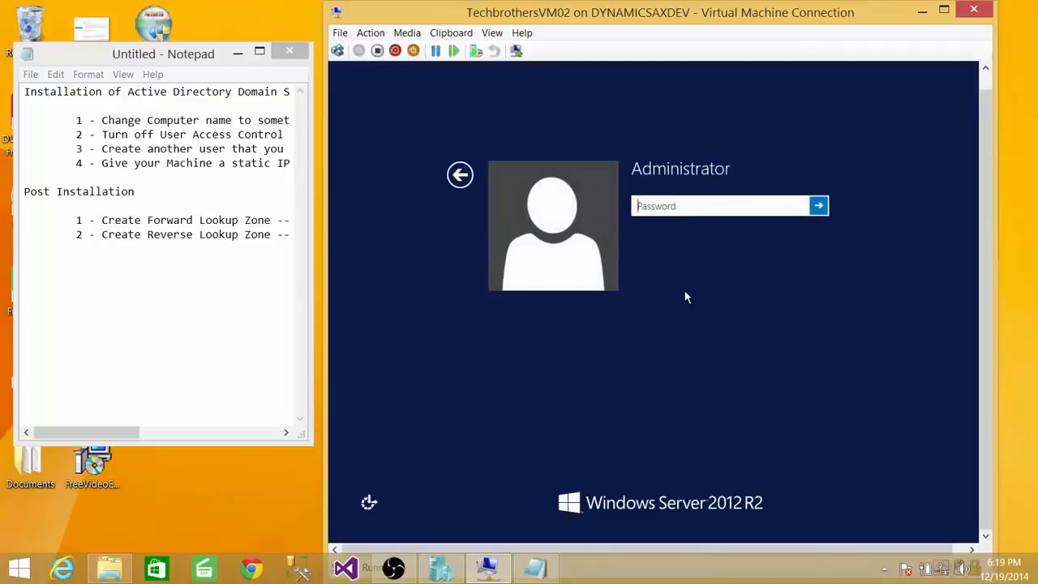
type("•••••••••")
key("Return")
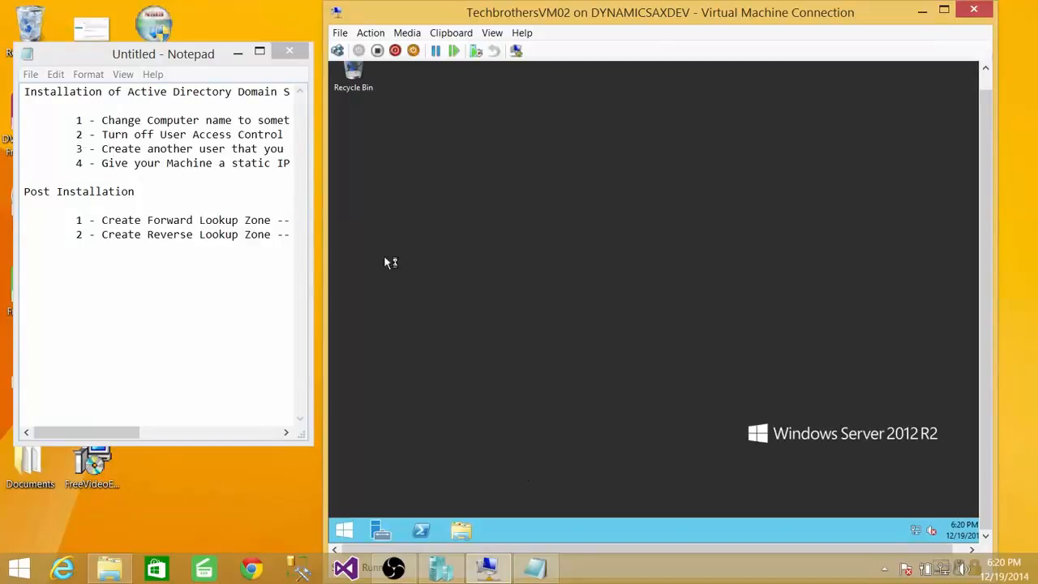
Search the server for "User" and open the User Accounts settings.
left_click(344, 530)
left_click(950, 99)
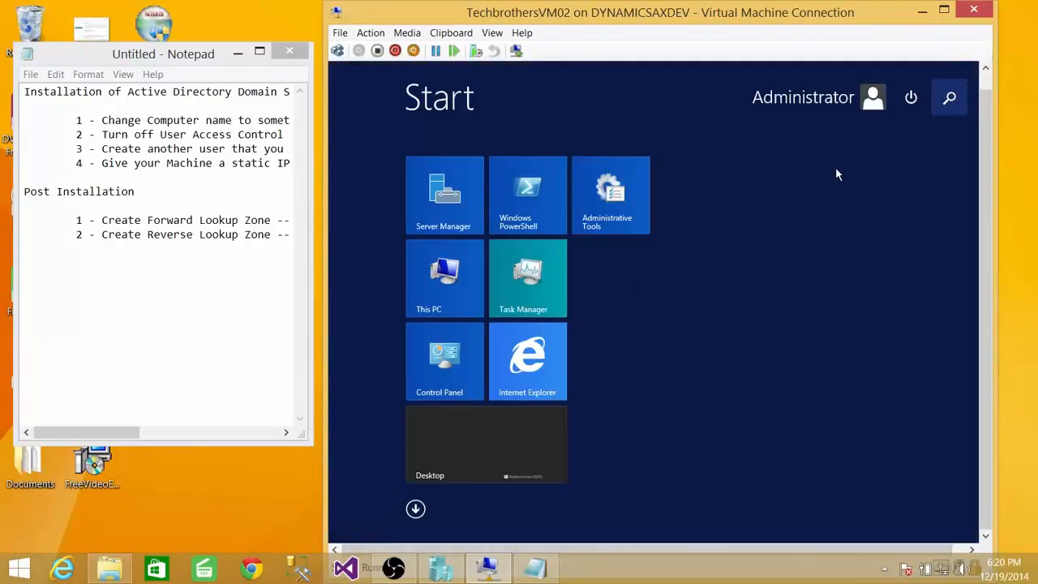
type("User")
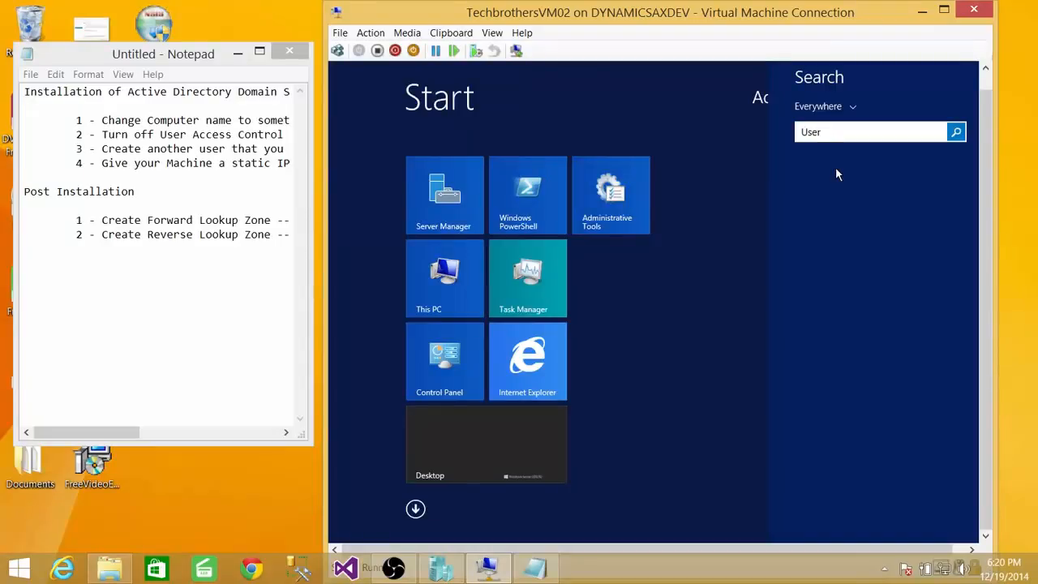
key("Return")
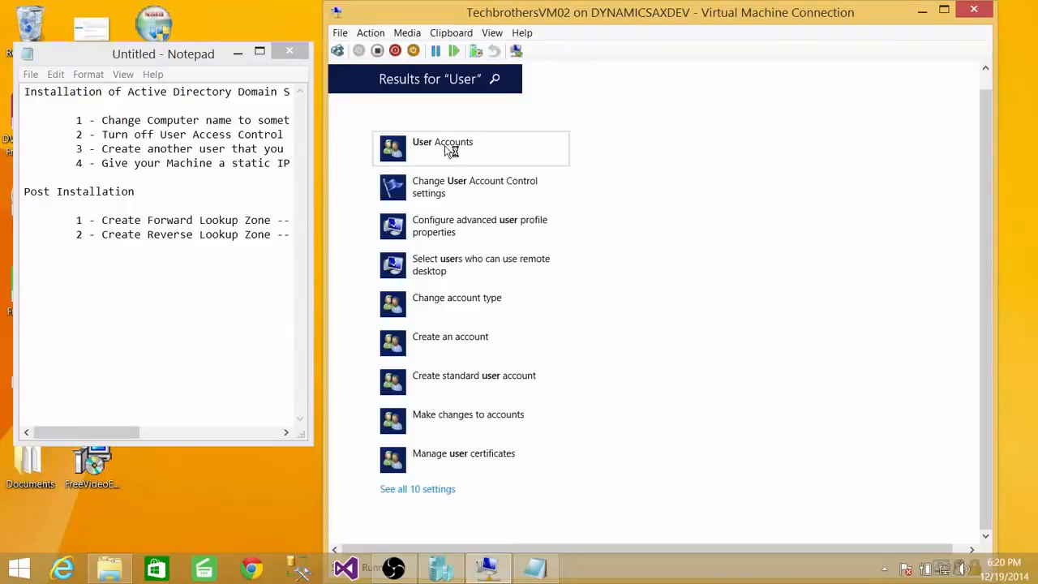
left_click(445, 147)
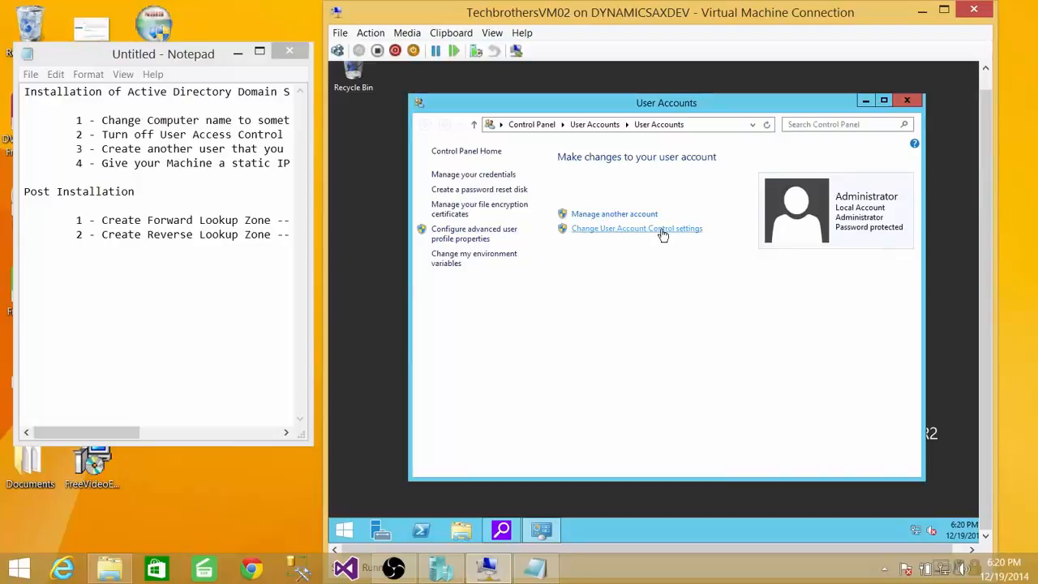
Set User Account Control notifications to Never notify and close the User Accounts window.
left_click(665, 231)
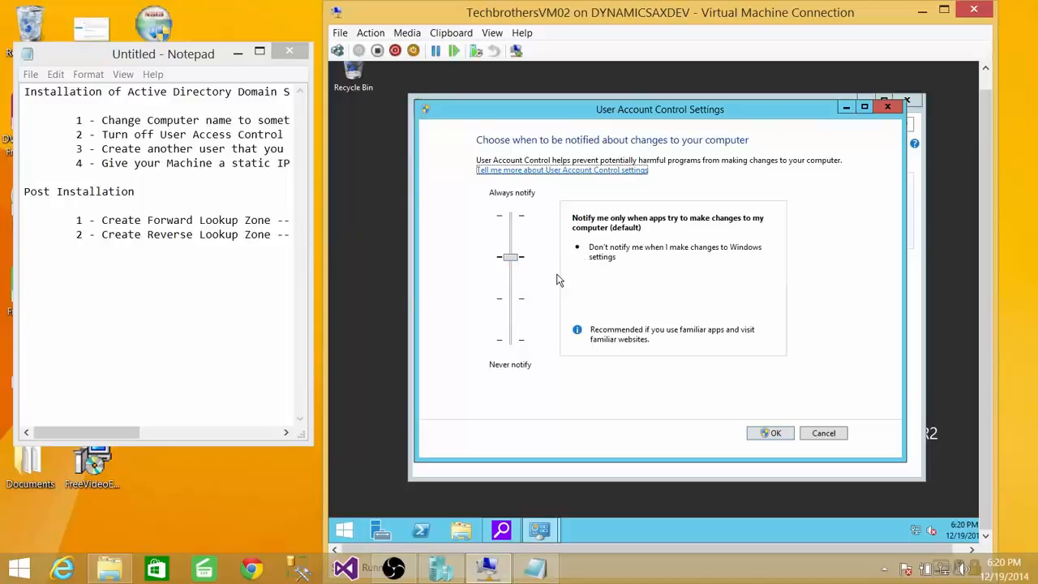
left_click_drag(510, 258, 511, 278)
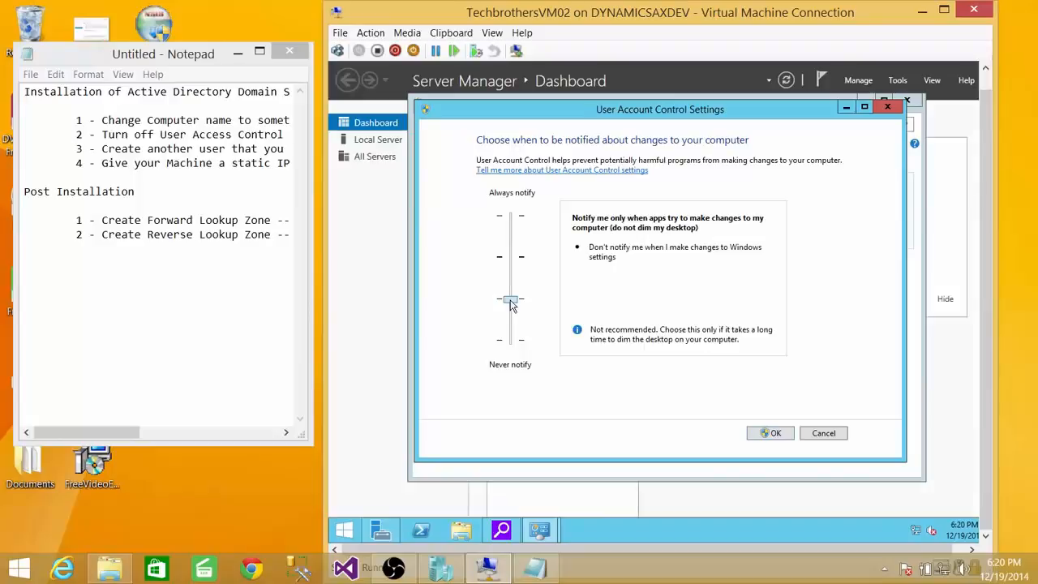
left_click_drag(511, 304, 512, 357)
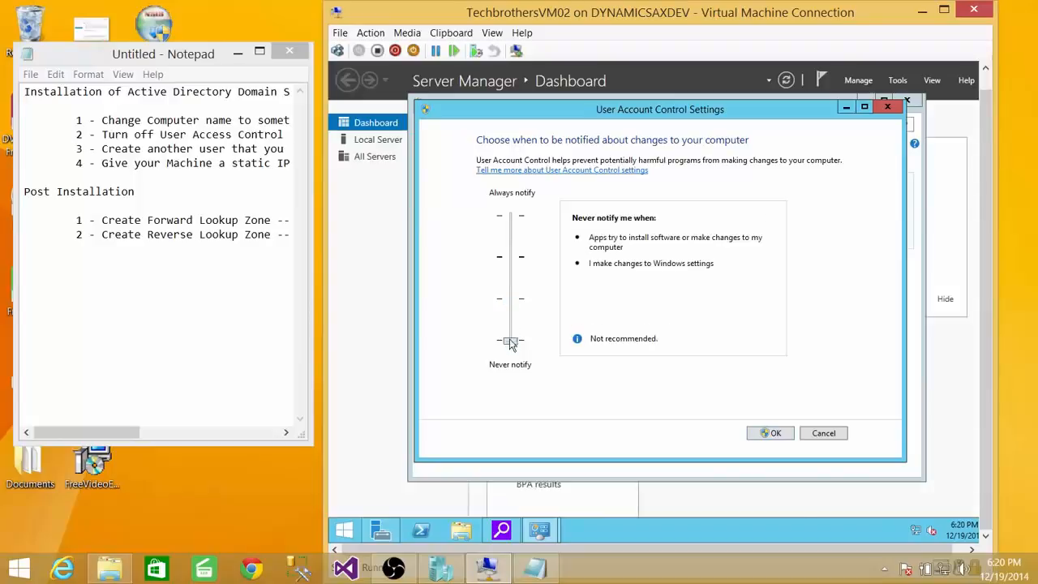
left_click(772, 434)
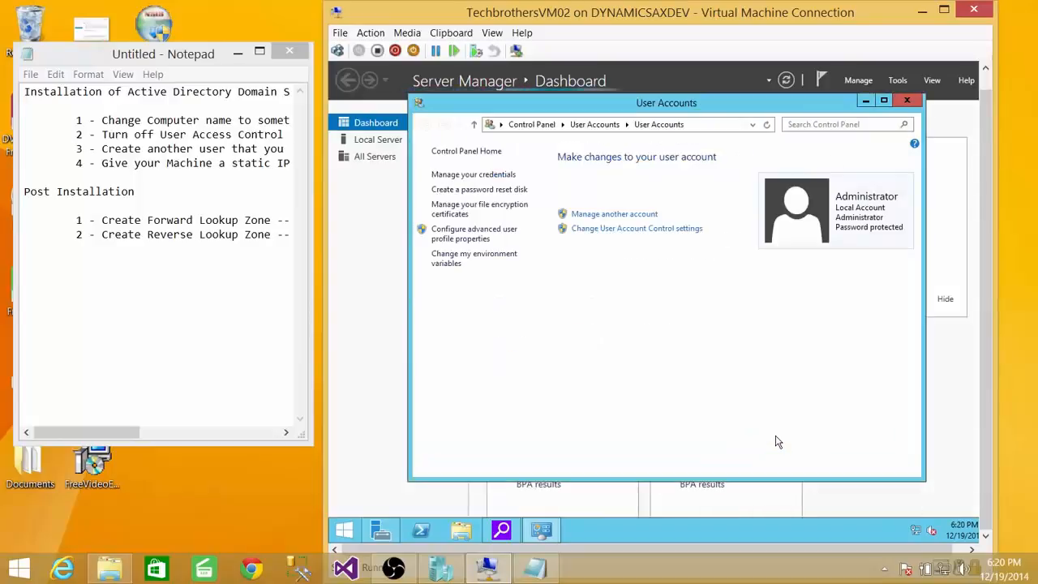
left_click(904, 101)
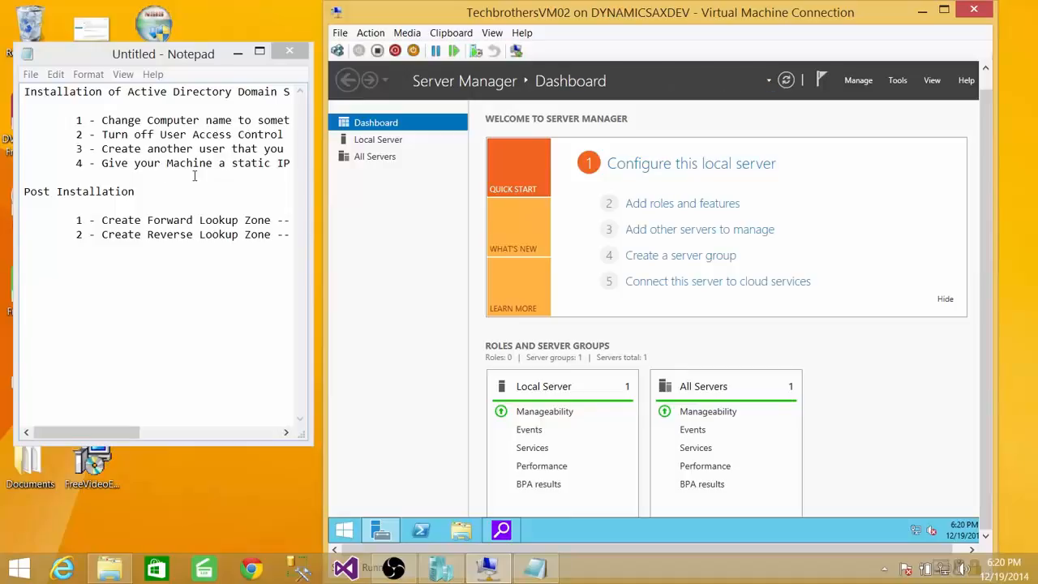
left_click(259, 177)
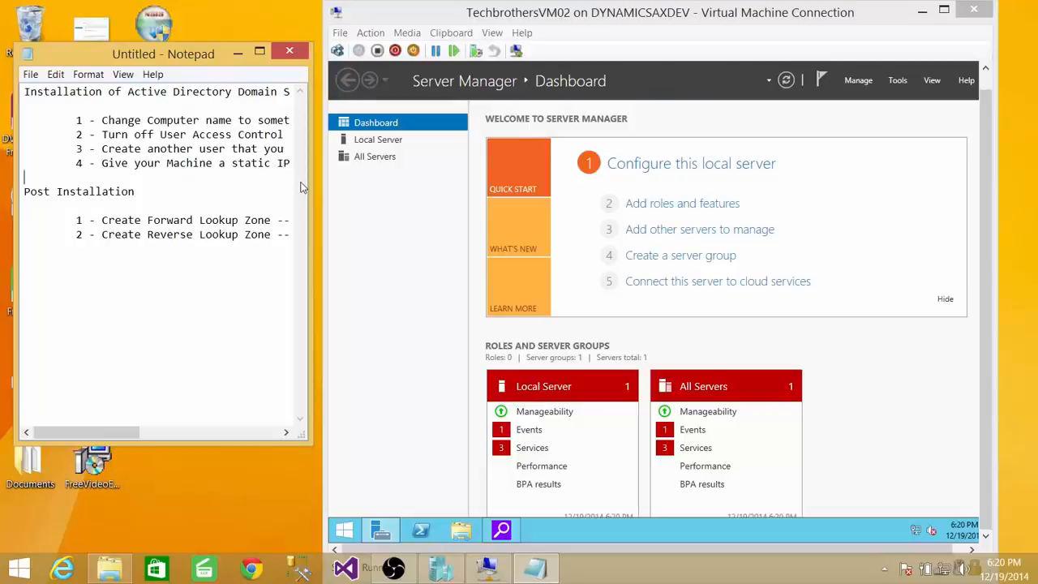
Open the Internet Protocol Version 4 (TCP/IPv4) properties of the virtual machine's Ethernet adapter.
right_click(920, 531)
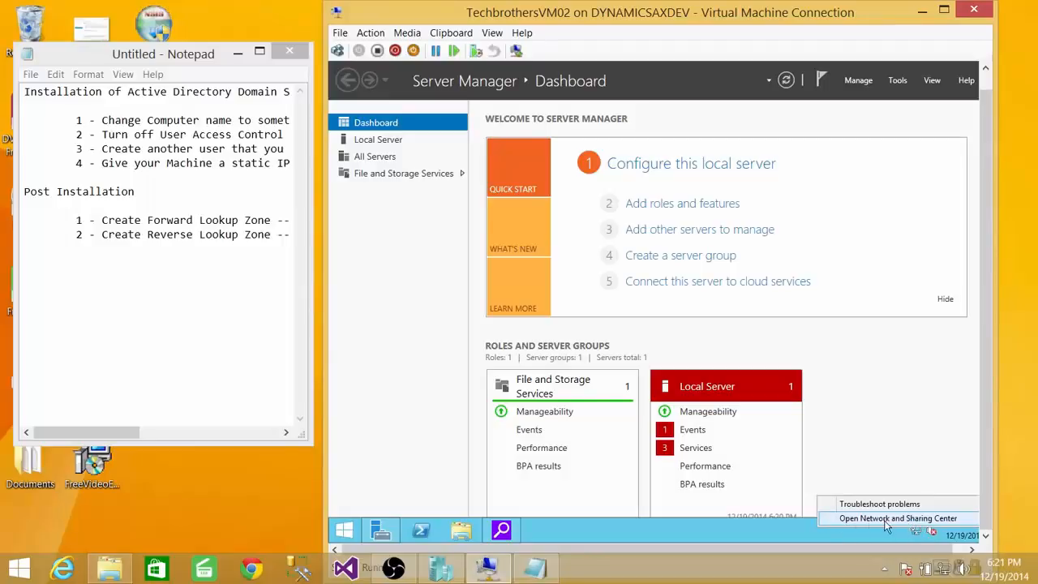
left_click(917, 519)
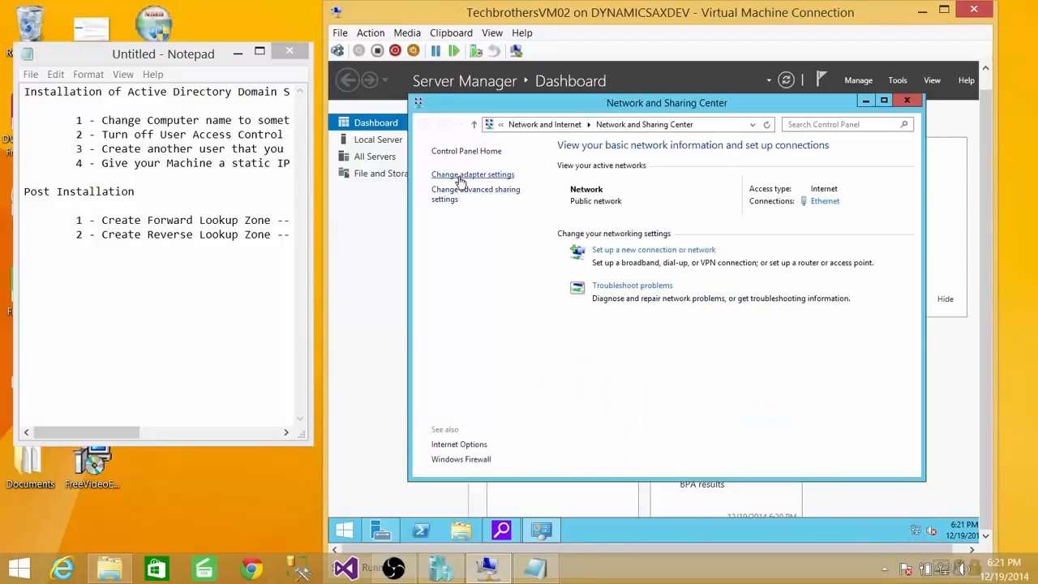
left_click(476, 177)
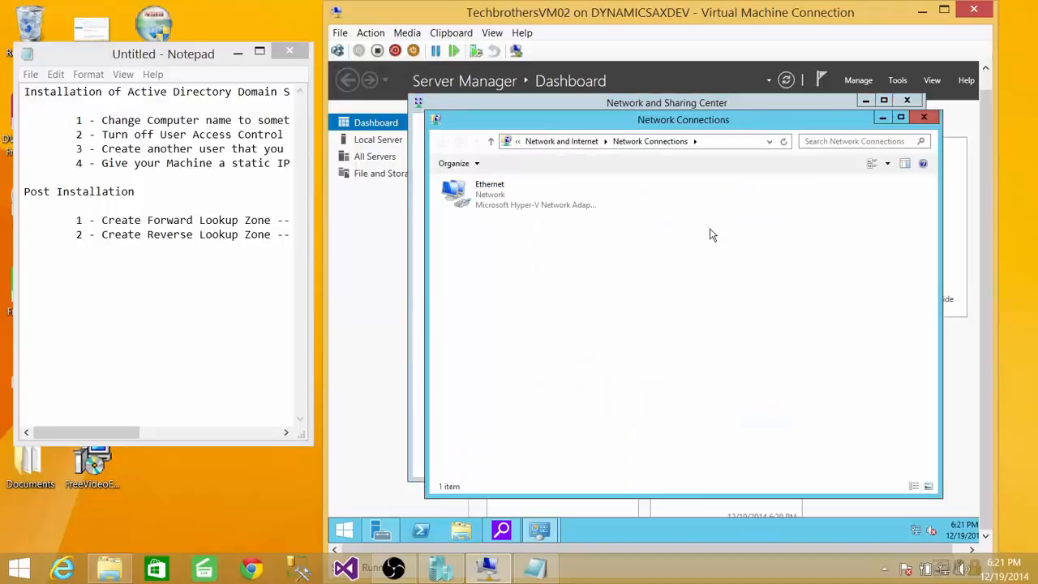
left_click(499, 196)
right_click(501, 195)
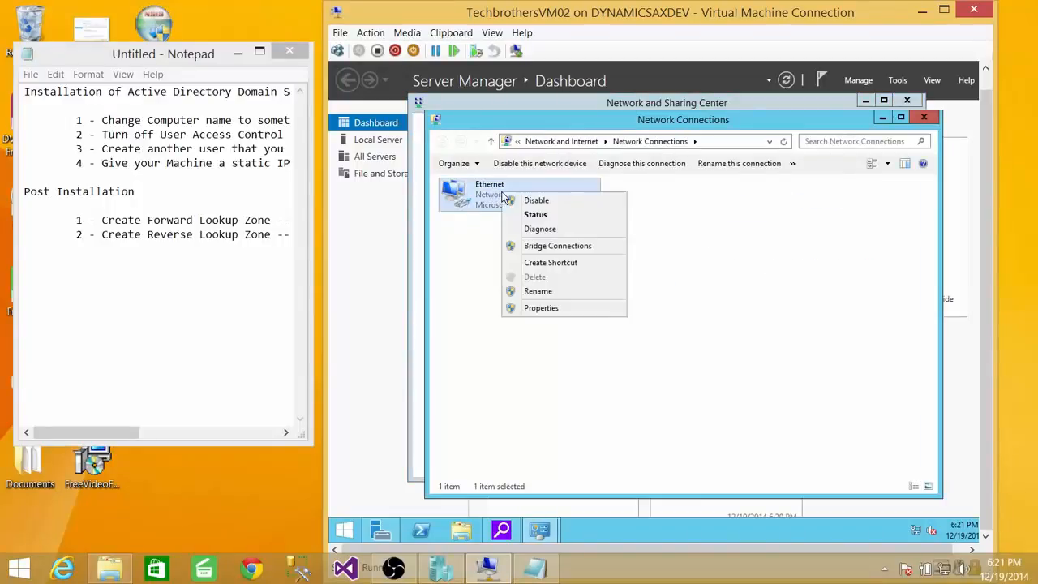
left_click(550, 309)
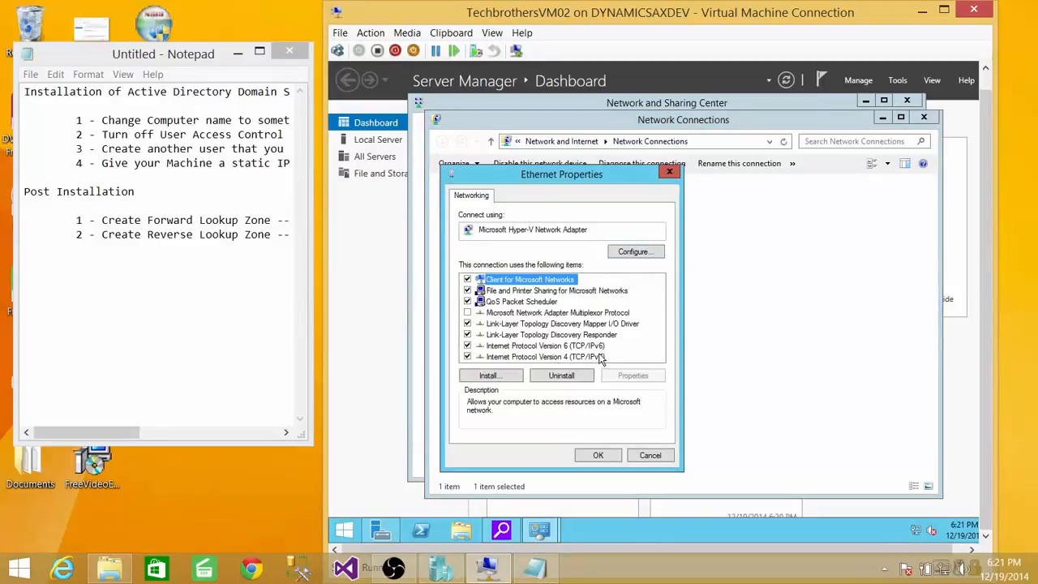
left_click(604, 357)
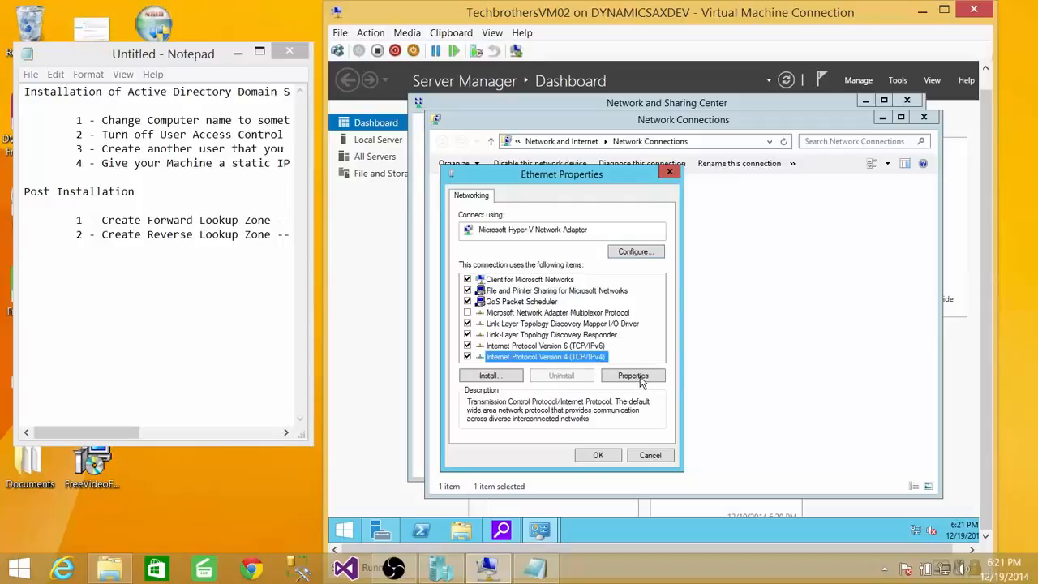
left_click(634, 376)
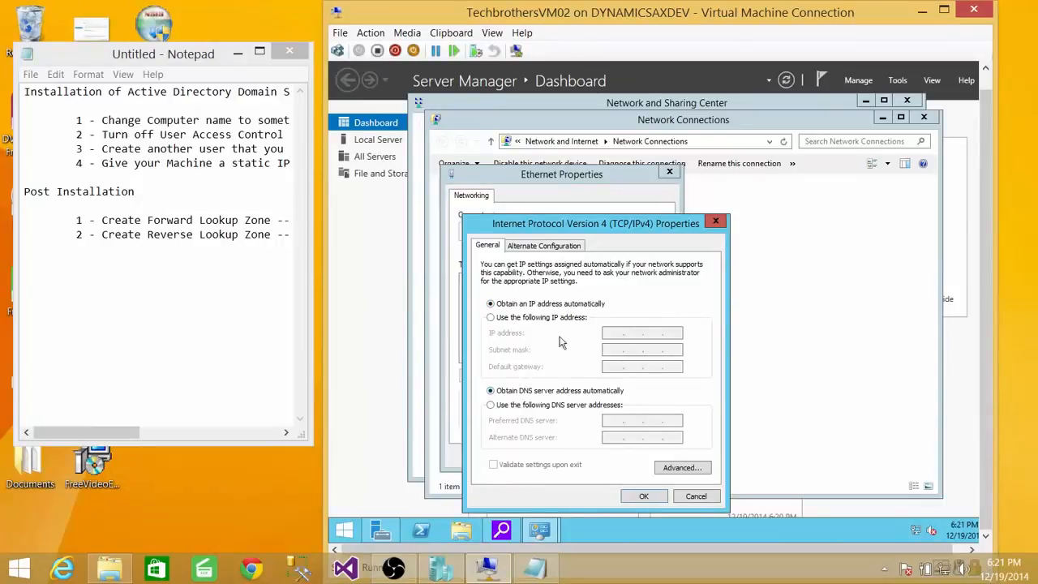
Assign static IP 192.168.1.35, subnet mask 255.255.255.0, gateway 192.168.1.254 and DNS servers 8.8.8.8 and 8.8.4.4, and close the network windows.
left_click(491, 317)
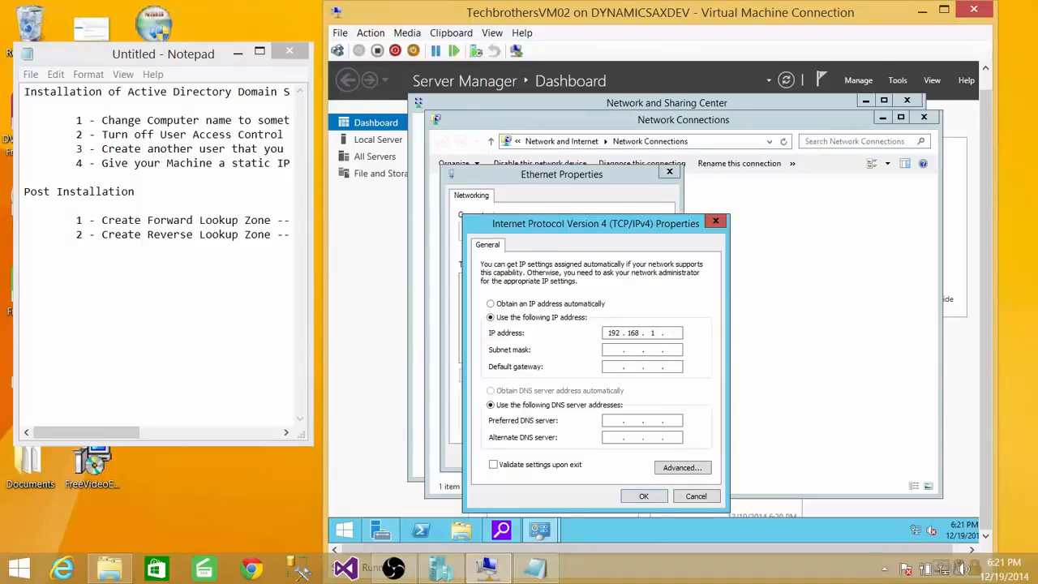
left_click(614, 349)
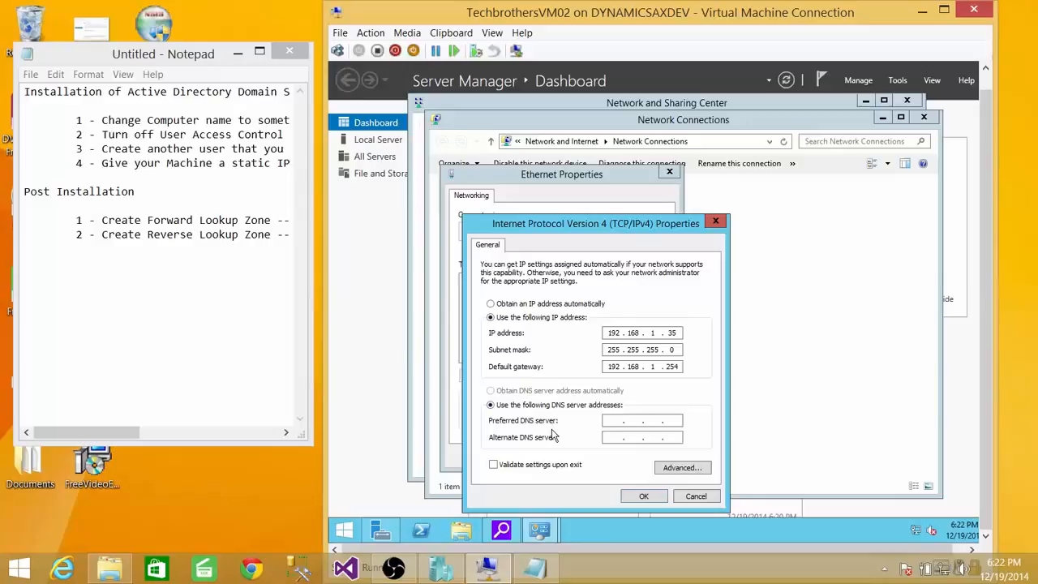
left_click(635, 422)
type("8 . 8 . 8 . 8")
left_click(657, 421)
type("8 . 8 .84 . 4")
left_click(643, 498)
left_click(597, 456)
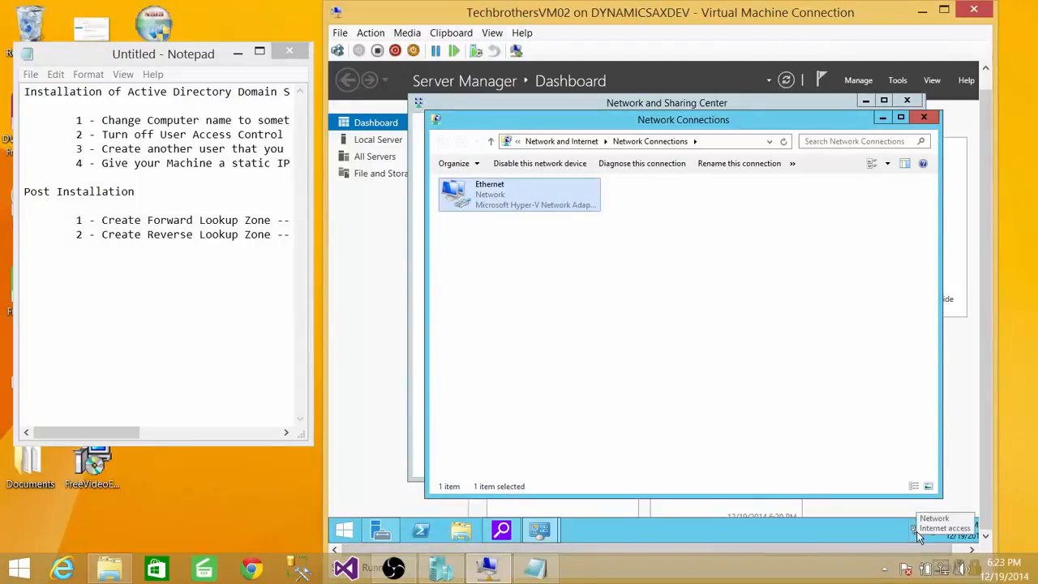
left_click(923, 118)
left_click(907, 101)
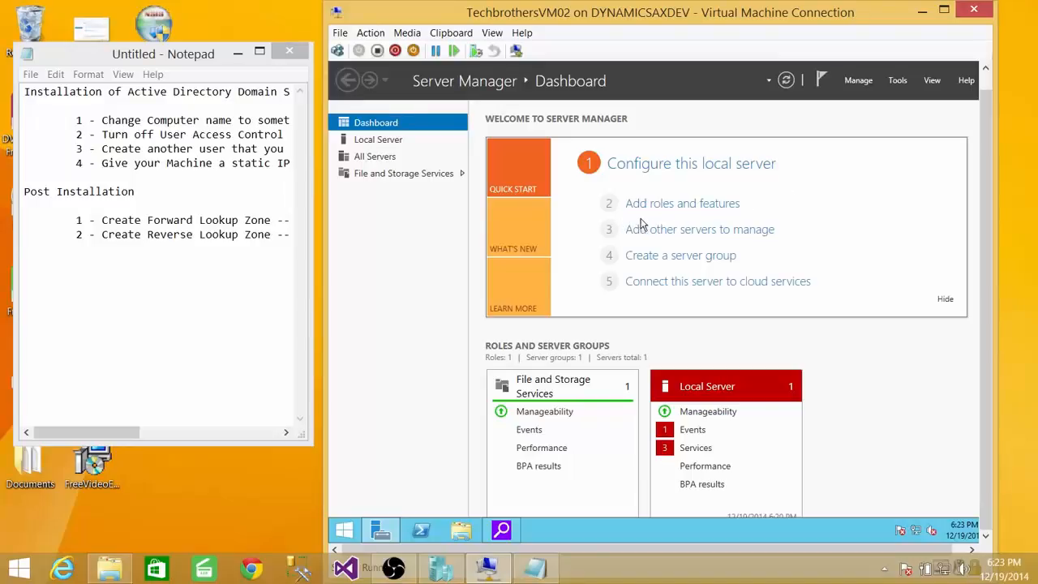
Start a role-based installation on the TechbrothersDC server and select the Active Directory Domain Services role.
left_click(710, 208)
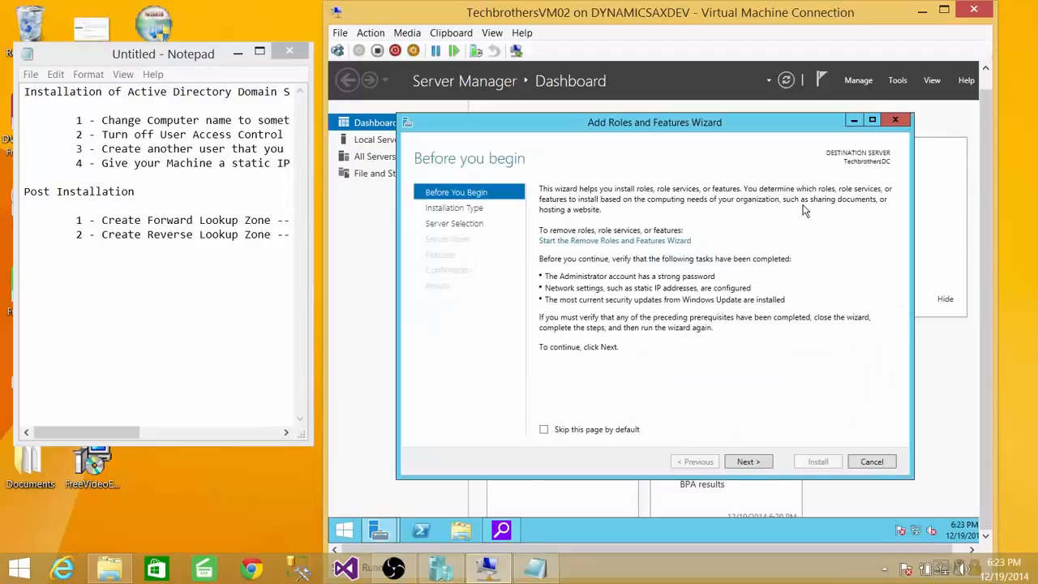
left_click(746, 462)
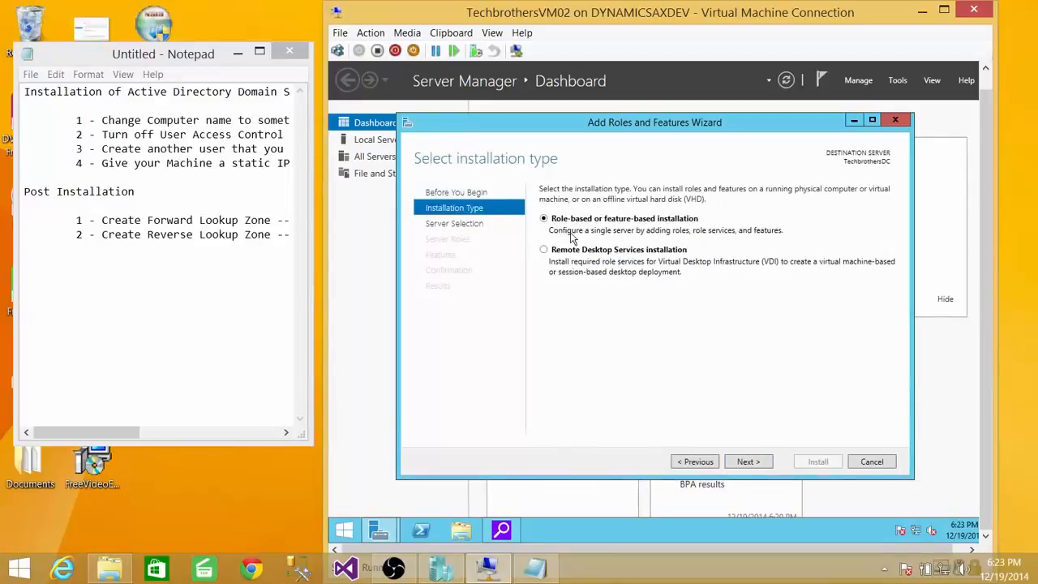
left_click(748, 463)
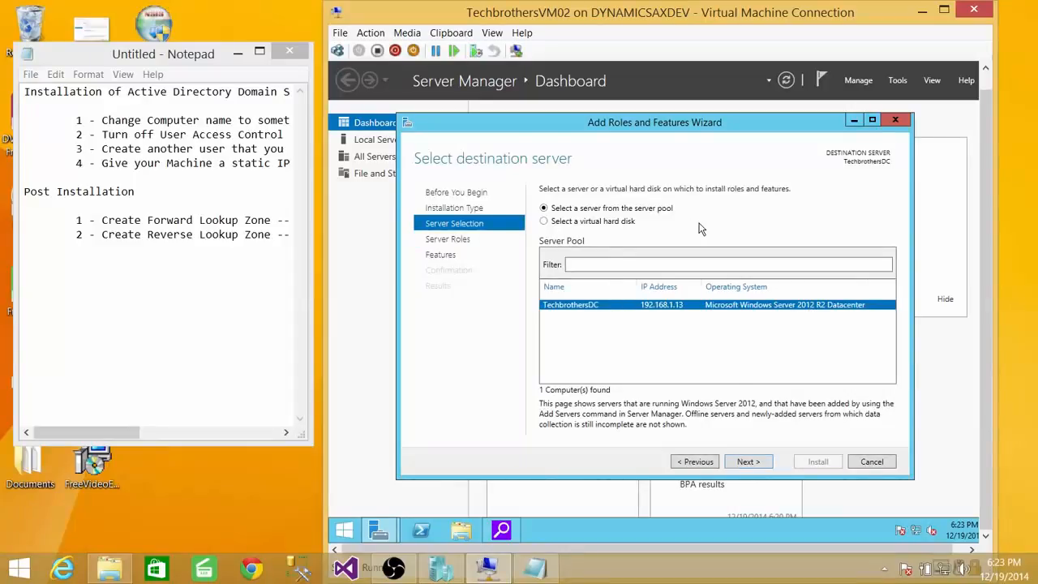
left_click(769, 461)
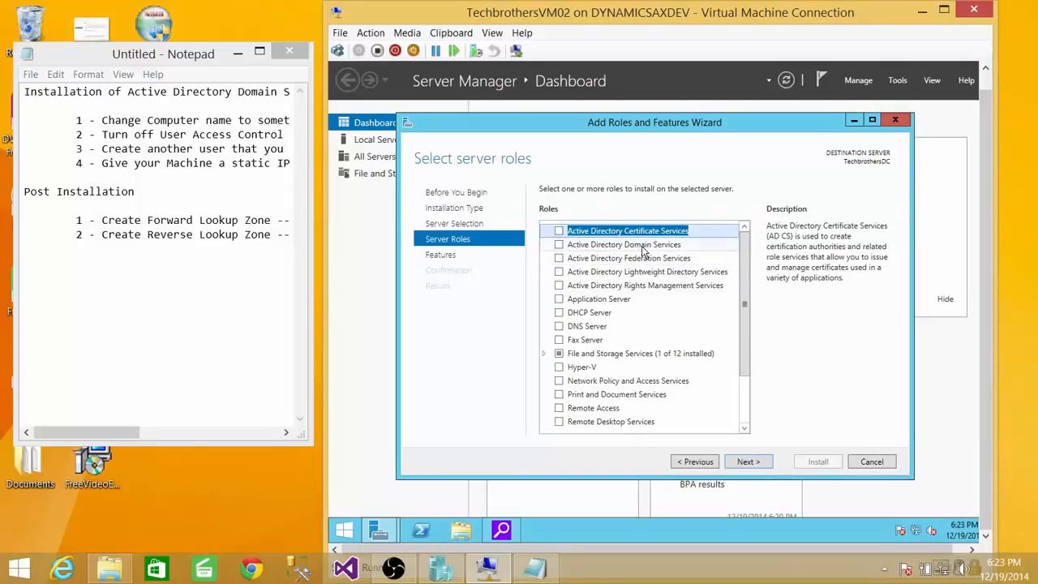
left_click(560, 246)
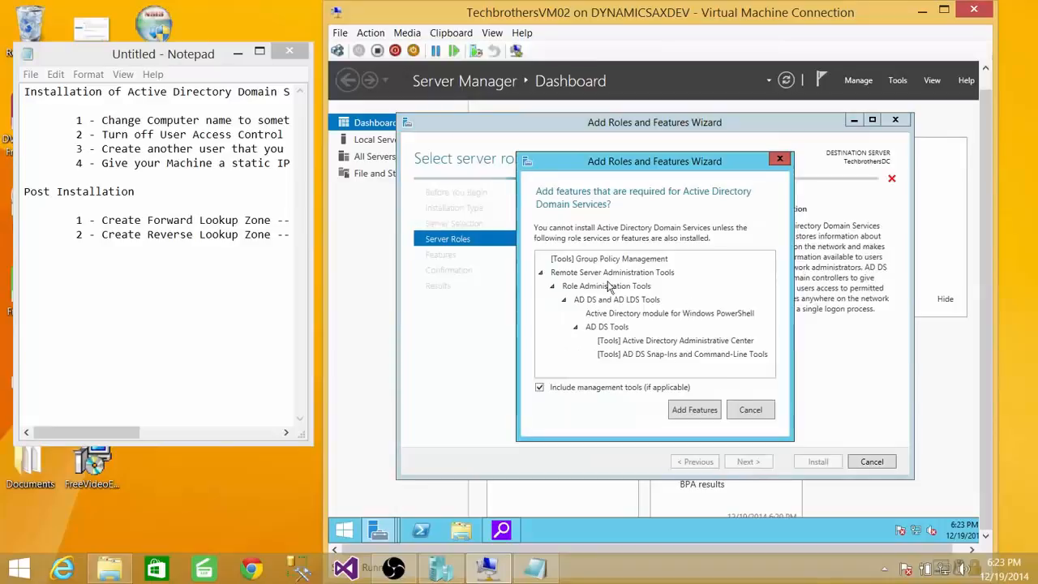